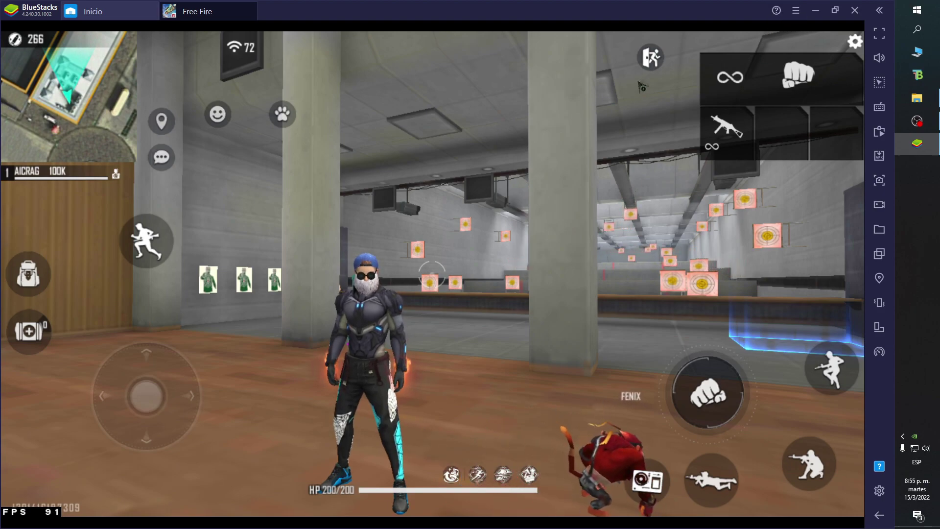
Leave the Free Fire training ground and confirm returning to the Lobby.
click(651, 57)
click(602, 343)
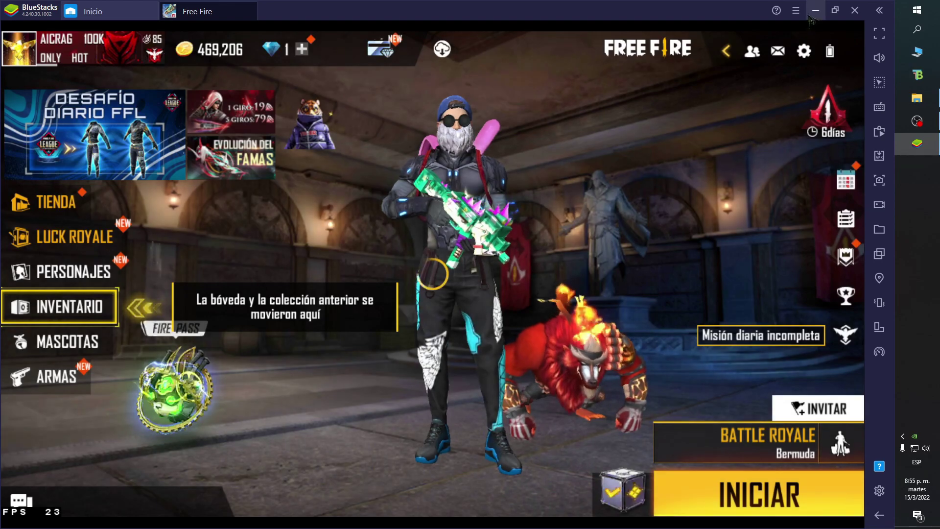
Minimize BlueStacks, launch Firefox and search for 'bstweaker' from the address bar.
click(815, 10)
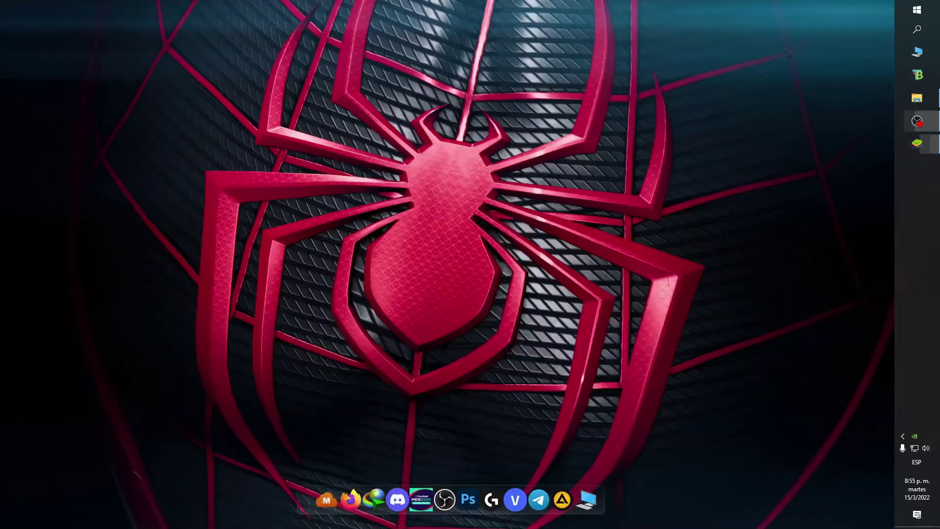
click(351, 433)
click(278, 31)
text(bstweaker)
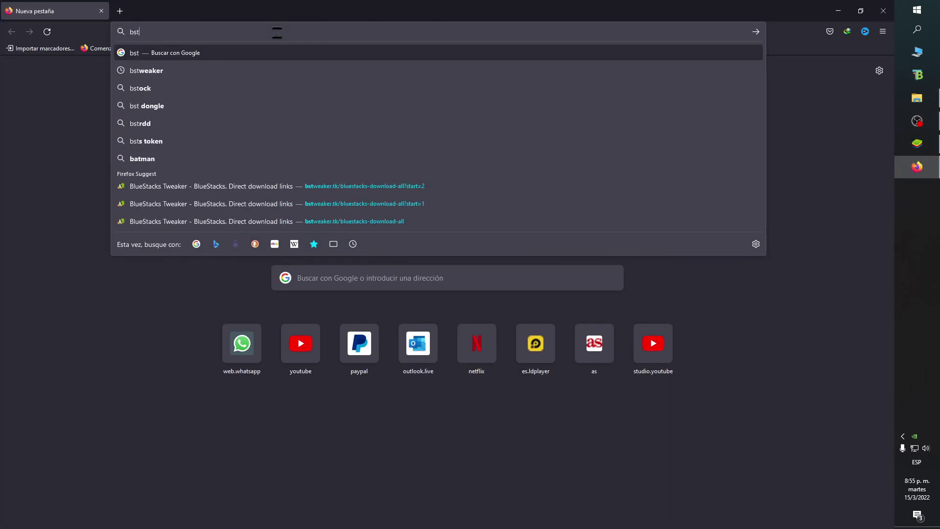
key(Return)
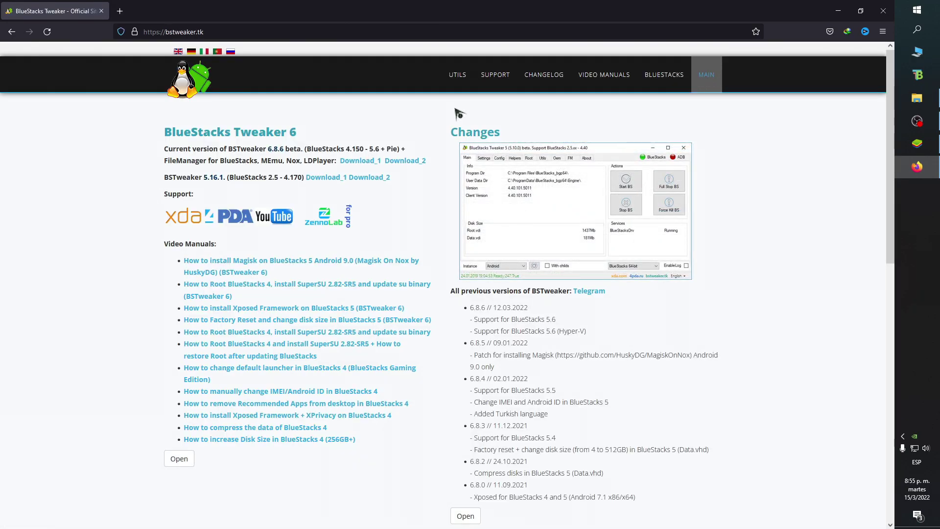
Browse the BSTweaker site's BlueStacks download list to the BlueStacks 4 versions page.
double_click(184, 177)
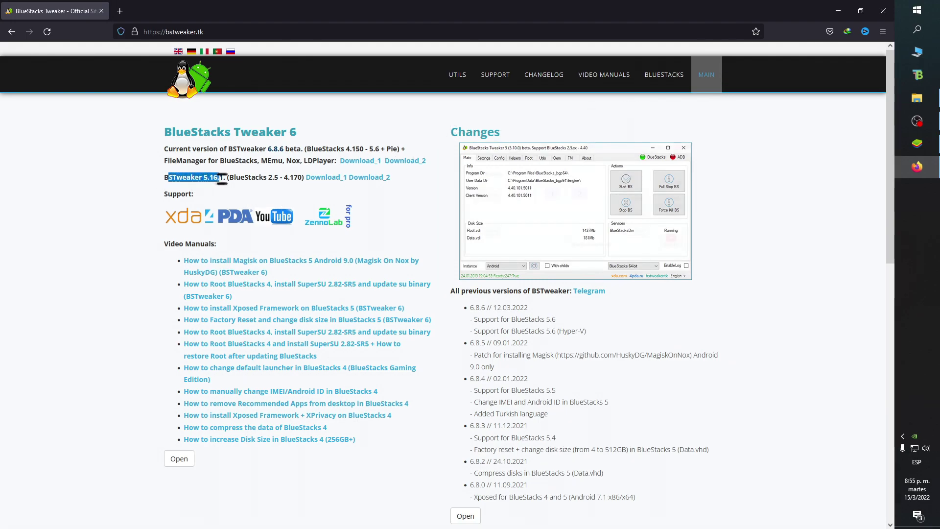
click(213, 178)
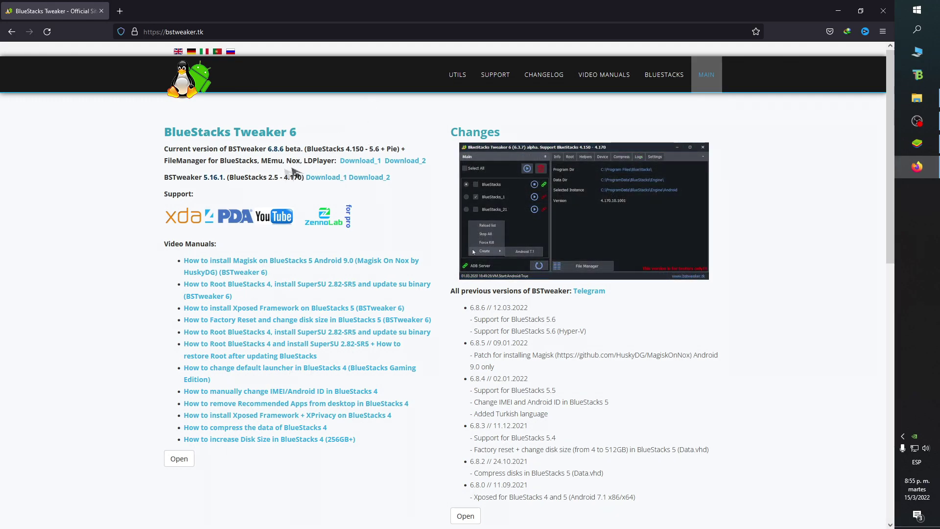
mouse_move(499, 150)
click(679, 76)
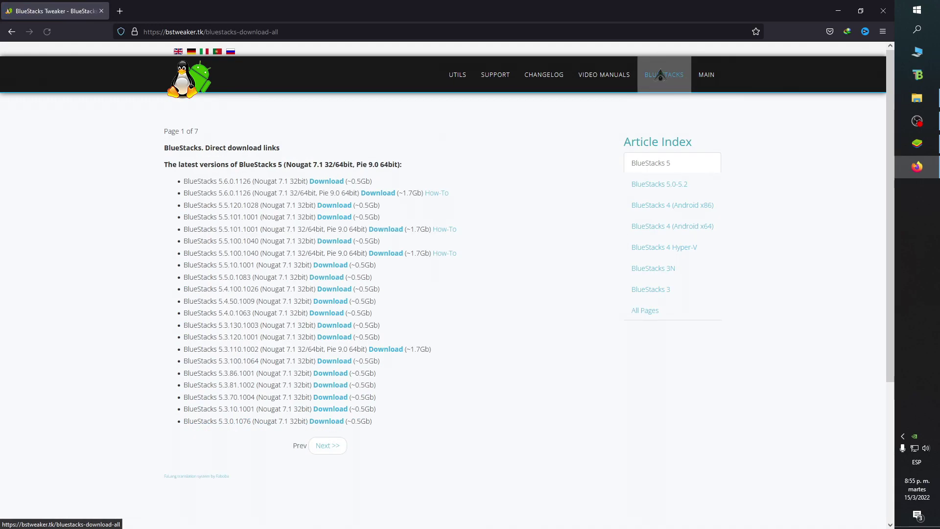
click(327, 445)
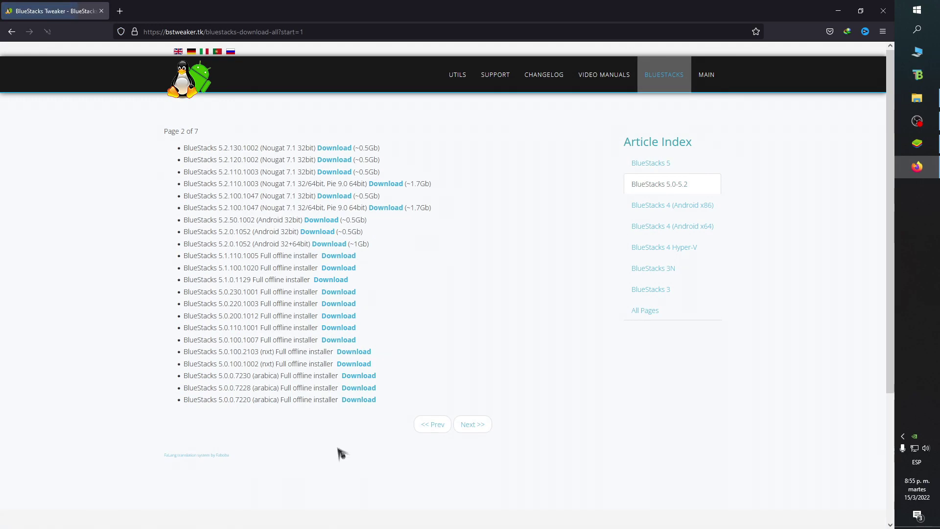
click(461, 427)
Highlight the 4.240.30.1002 version number, then open the BSTweaker5 folder from the desktop.
double_click(237, 230)
click(238, 230)
click(296, 205)
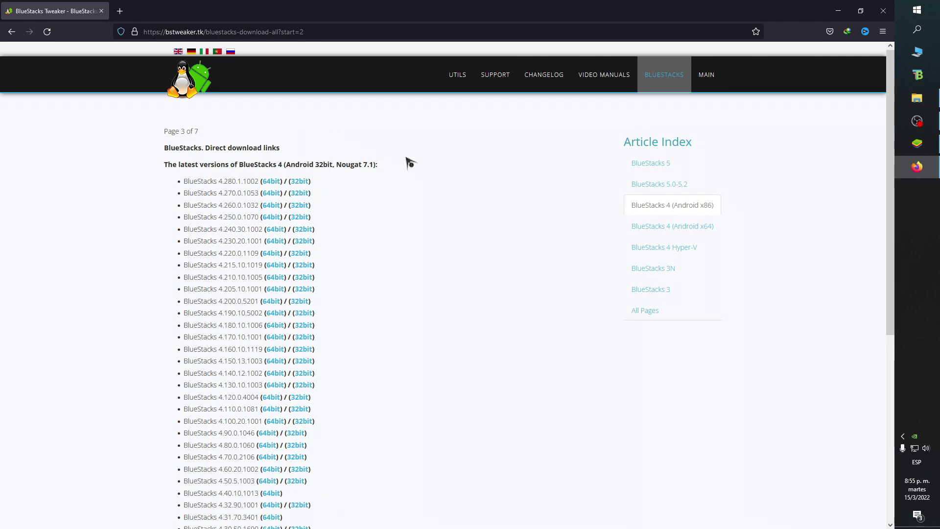
key(super+d)
click(917, 98)
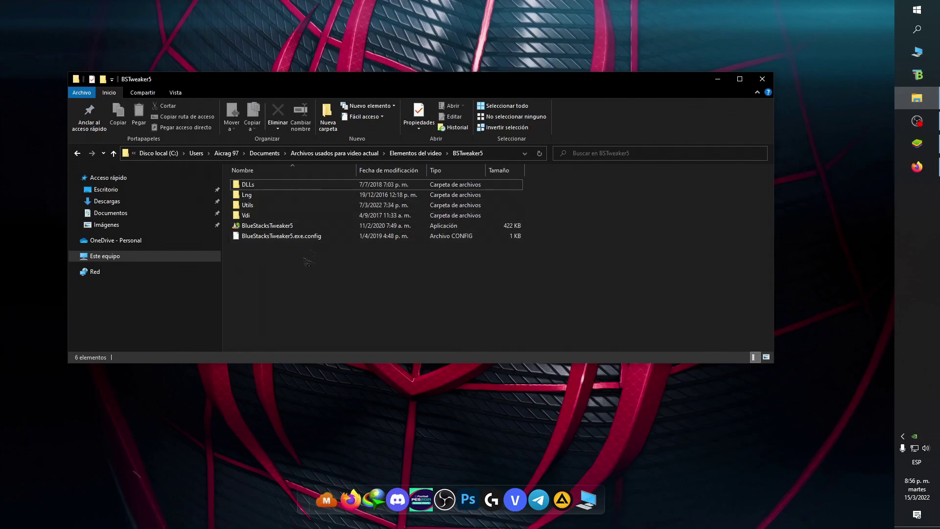
Restore BlueStacks as a smaller window on Free Fire, then switch to Firefox's YouTube results.
click(917, 143)
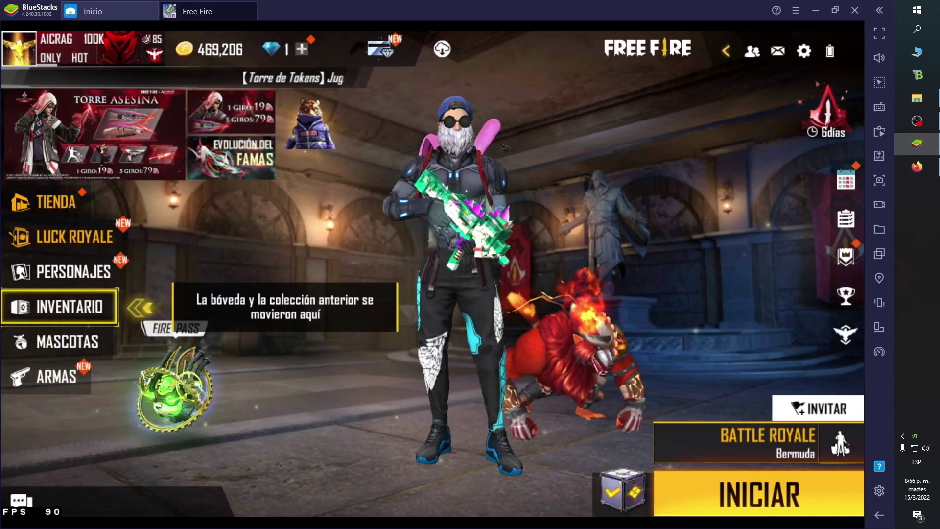
drag(278, 11, 278, 73)
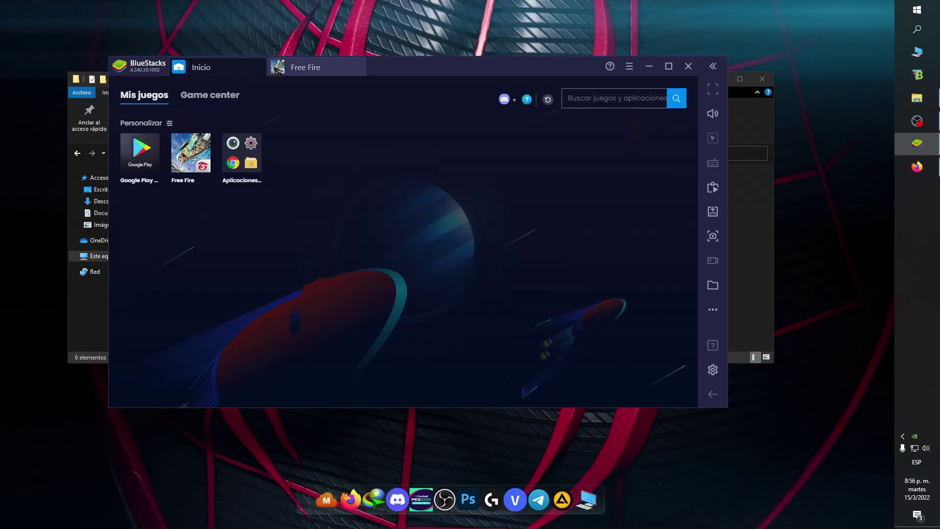
click(278, 72)
key(alt+Tab)
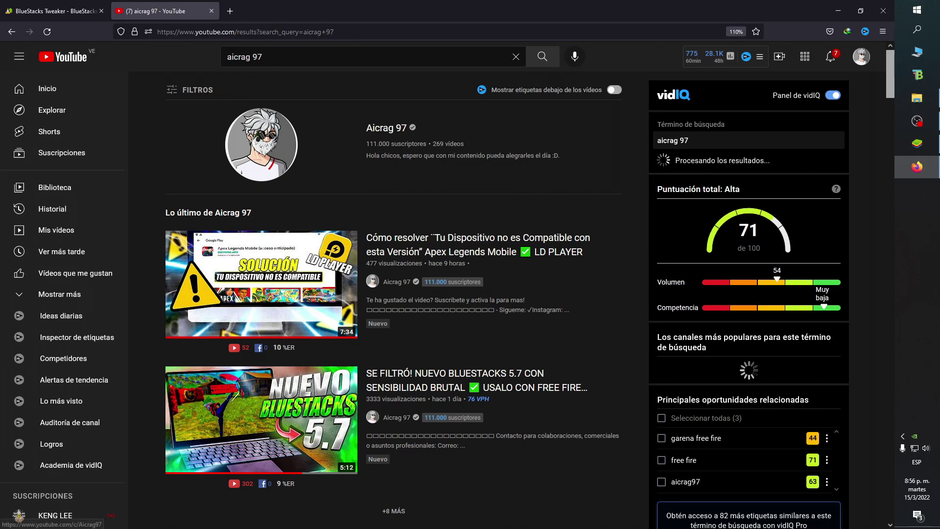
Open the channel's VÍDEOS list and play the Garena Sports Free Fire x86 video.
click(250, 124)
click(259, 265)
scroll(216, 266, down, 5)
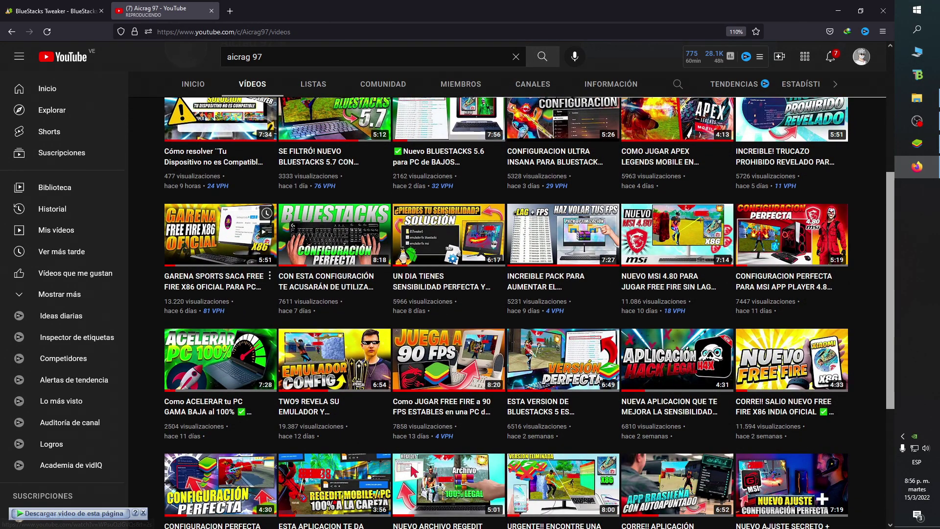
click(173, 264)
Pause the Free Fire x86 video and scroll through its page.
click(30, 425)
scroll(174, 329, down, 2)
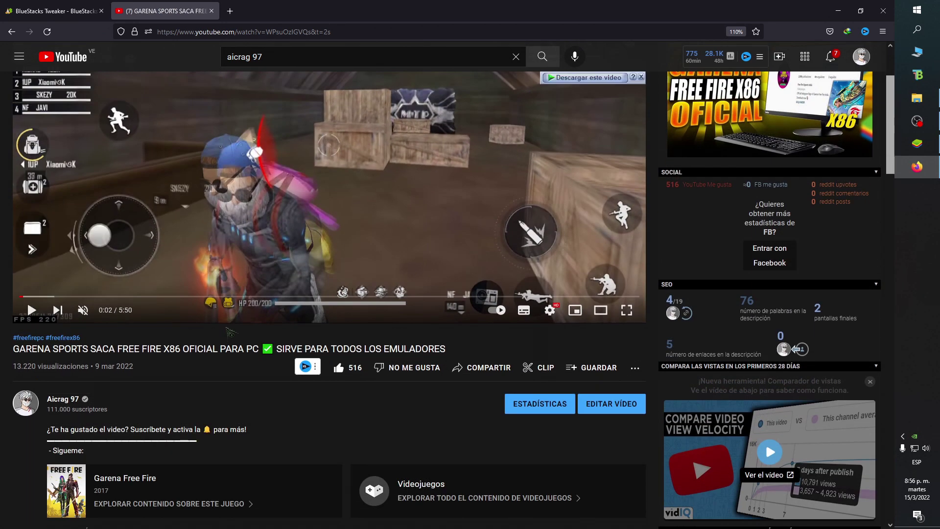
scroll(175, 329, down, 8)
scroll(112, 291, up, 9)
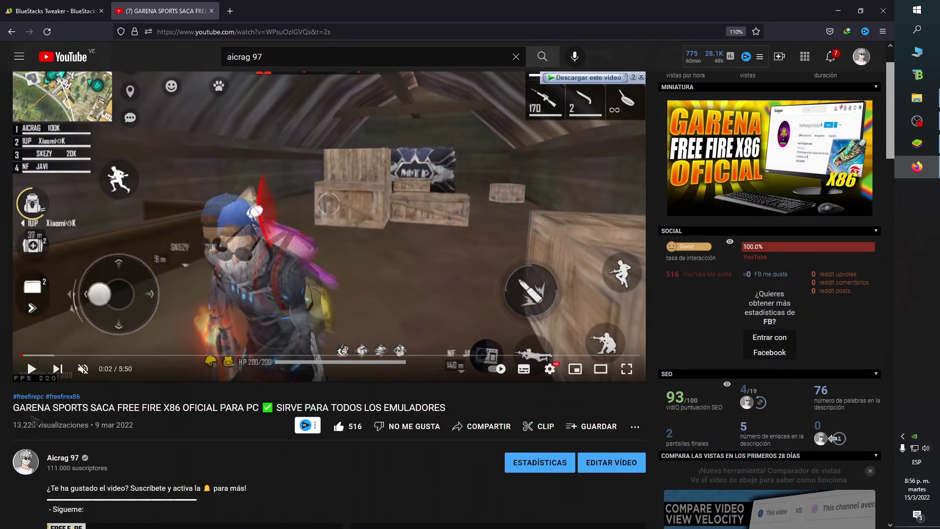
scroll(27, 359, down, 10)
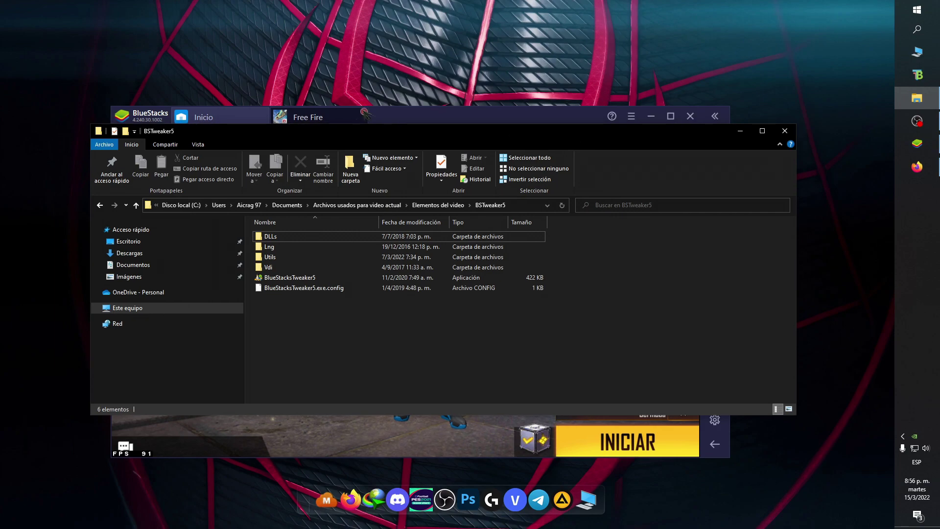
Close BlueStacks' Free Fire tab, reposition the BSTweaker5 folder, and launch BlueStacksTweaker5.
click(365, 113)
click(754, 249)
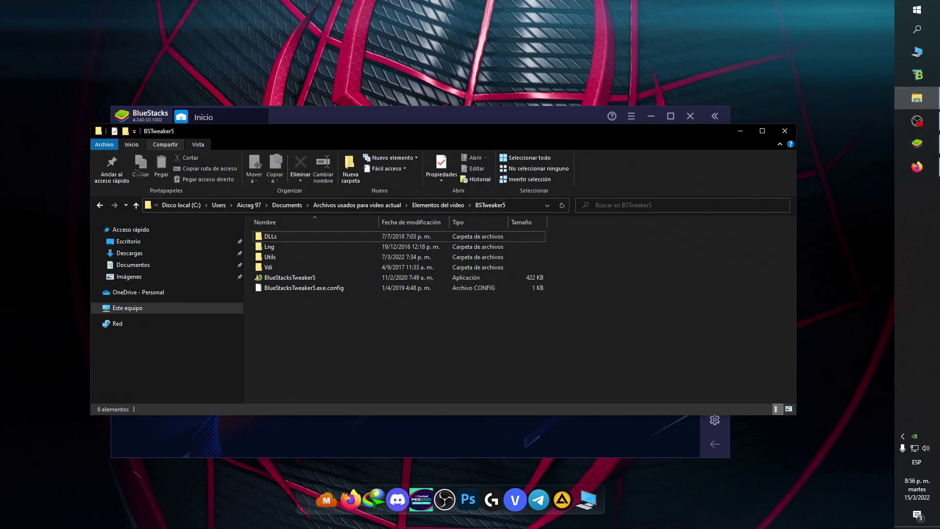
drag(202, 133, 211, 123)
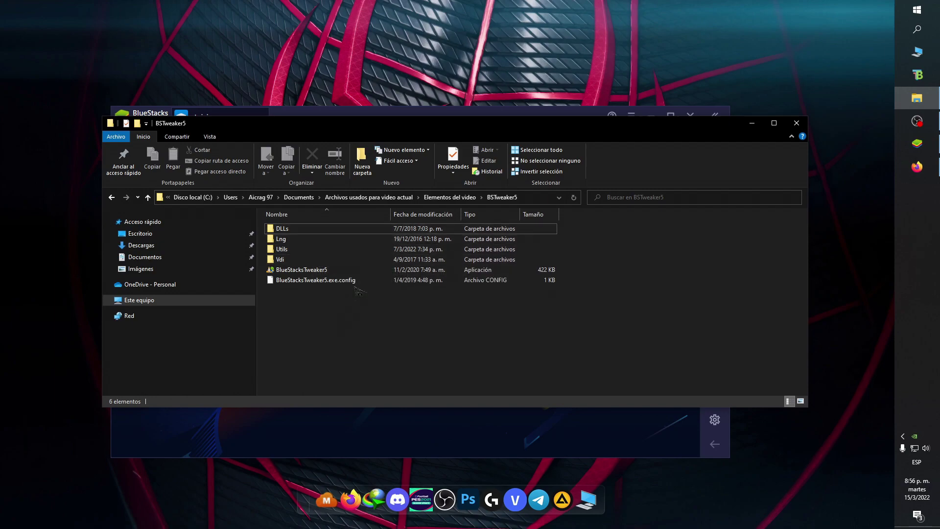
double_click(301, 269)
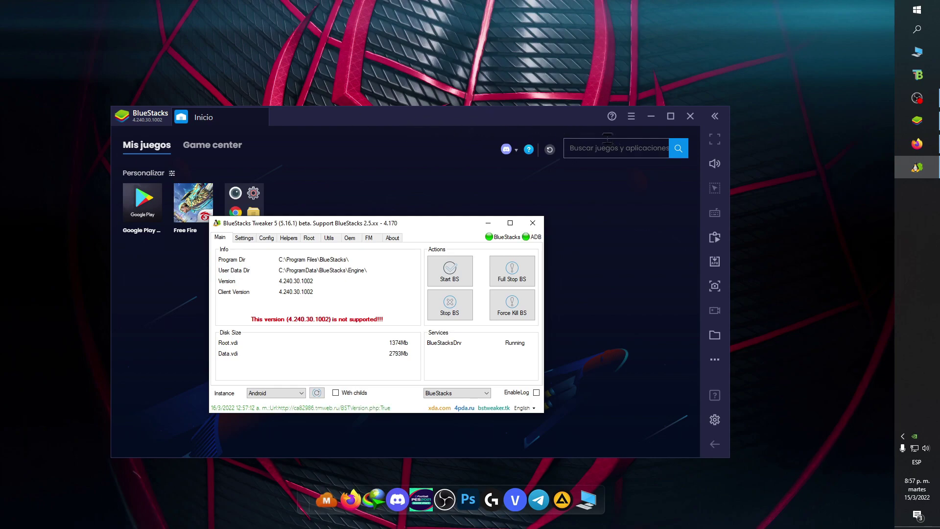
Fully stop and force-kill BlueStacks from the Tweaker's Main tab.
drag(331, 226, 372, 185)
click(535, 236)
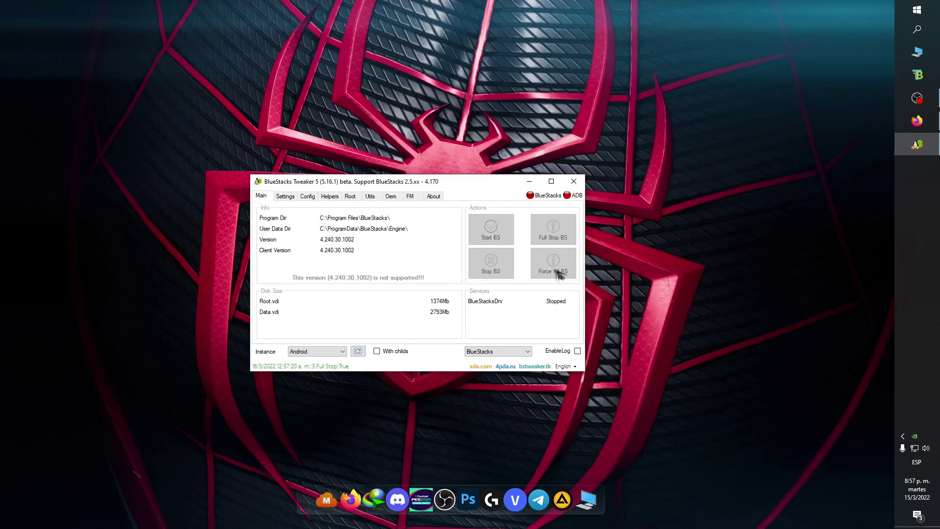
click(561, 262)
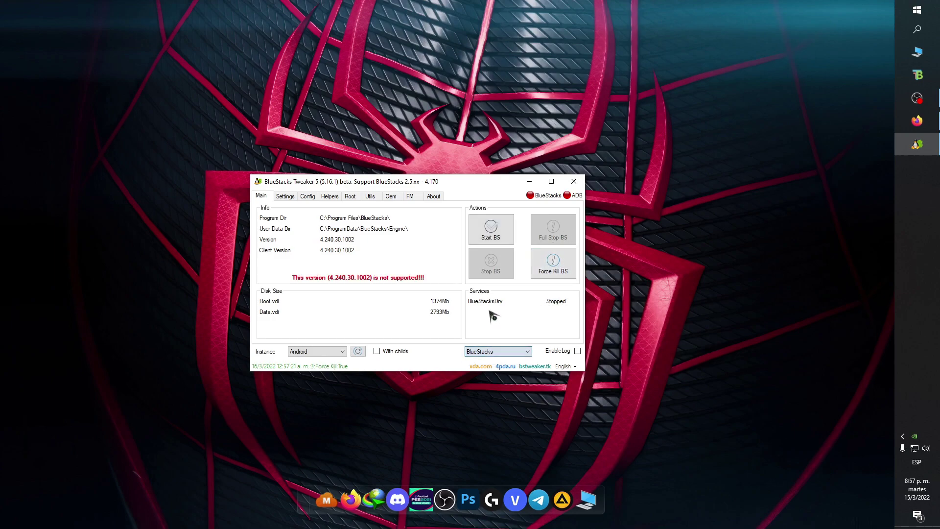
Look through the BlueStacks build dropdown, then close it.
click(490, 351)
click(483, 359)
click(499, 353)
click(495, 357)
click(496, 353)
click(497, 358)
click(498, 353)
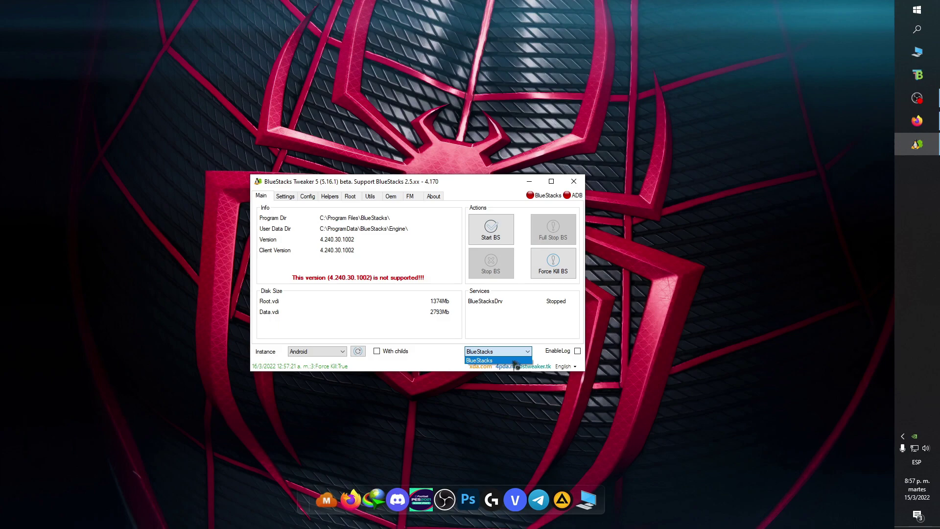
click(523, 335)
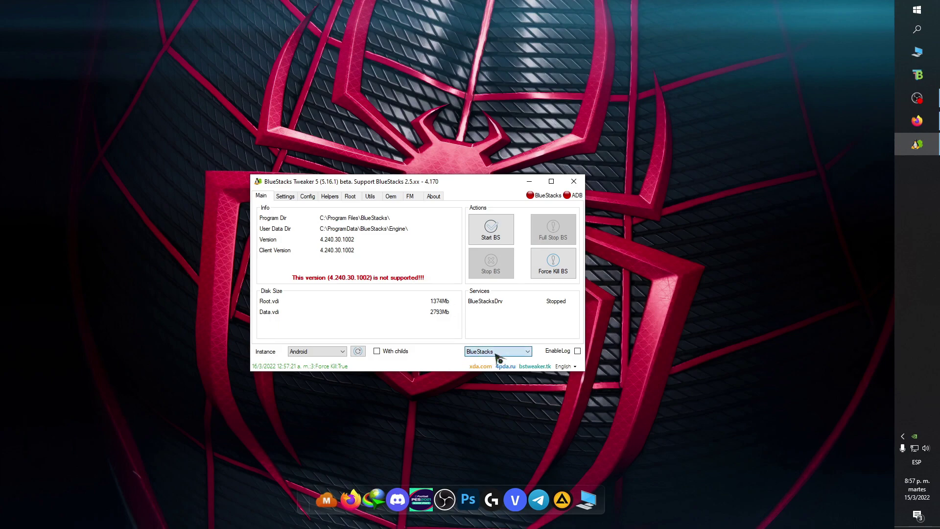
Apply a custom DPI of 440 on the Config tab, then go back to Main.
click(308, 197)
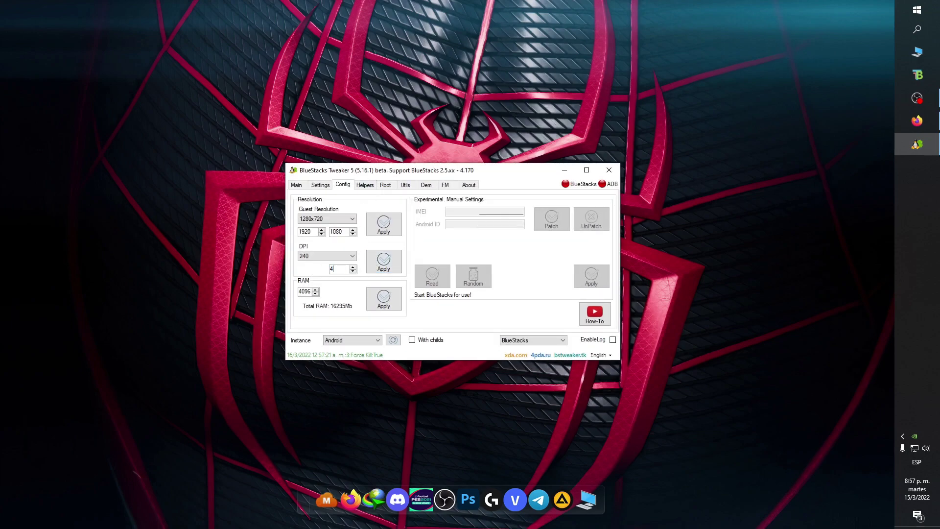
click(382, 262)
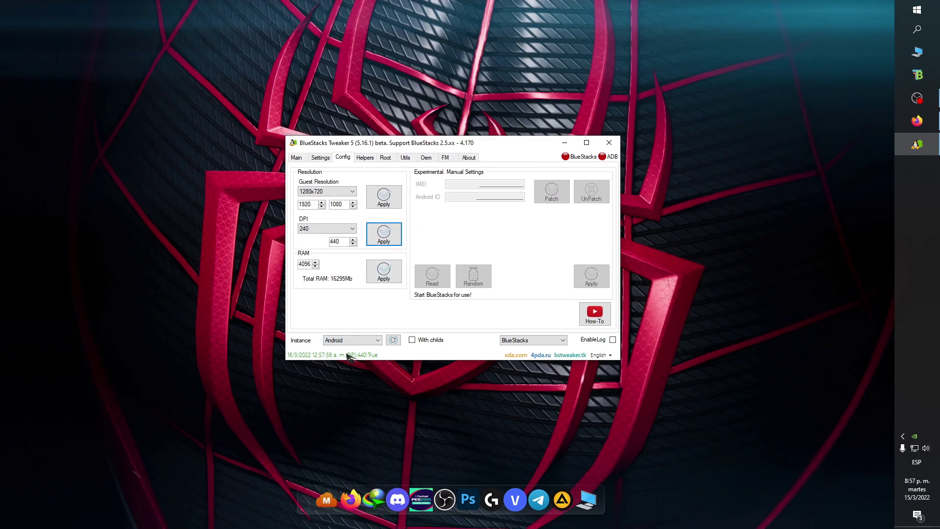
click(296, 157)
Start BlueStacks from the Tweaker and close the Tweaker once Game center loads.
click(523, 198)
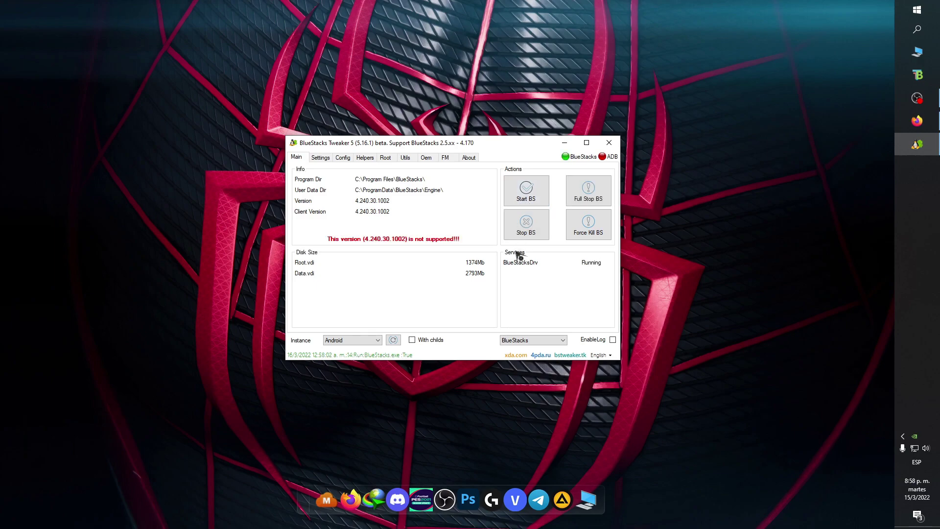
click(917, 144)
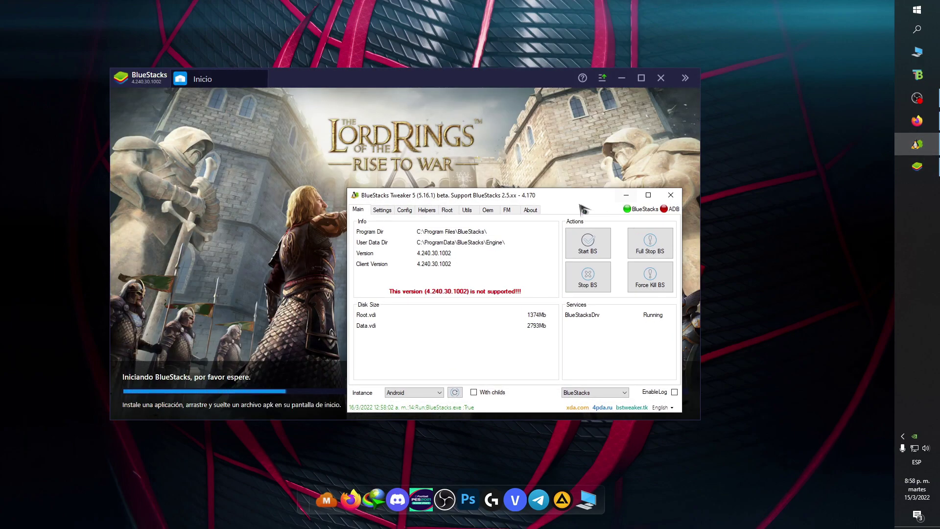
drag(594, 201, 556, 227)
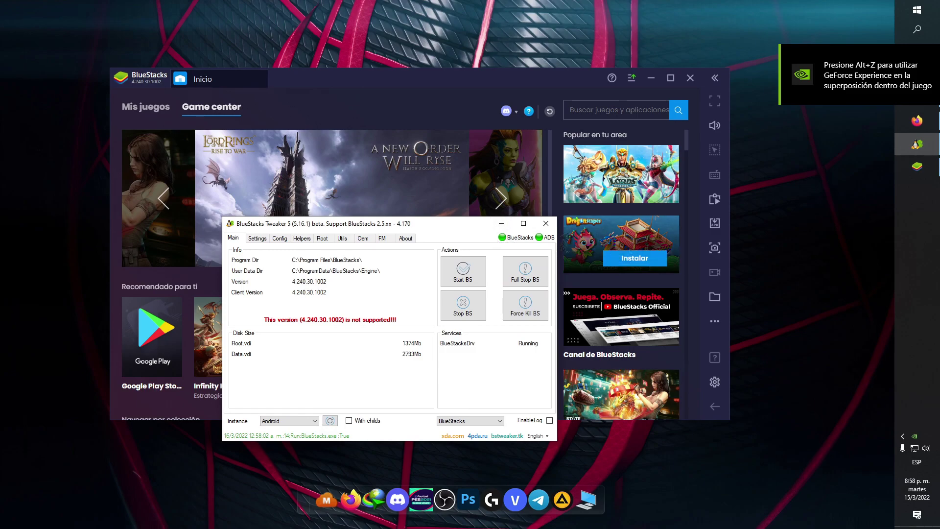
click(545, 223)
Open BlueStacks Ajustes and check the Engine and 1920 x 1080 display pages.
click(631, 78)
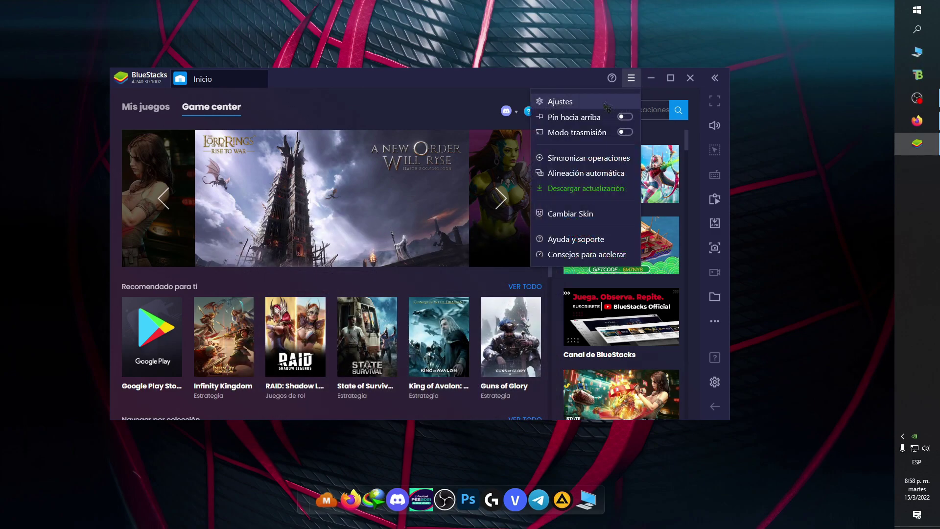
click(544, 98)
click(258, 186)
click(265, 163)
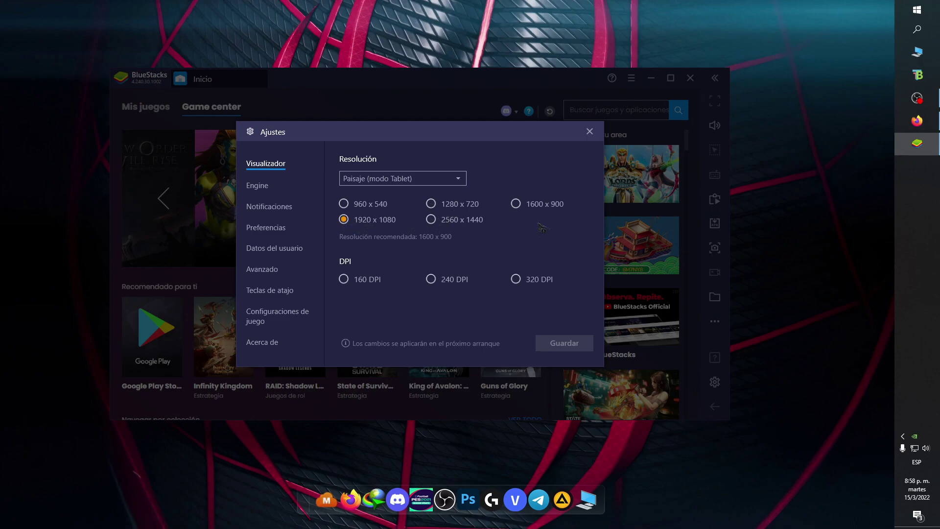
Open Windows Configuración de pantalla from the desktop context menu.
right_click(745, 160)
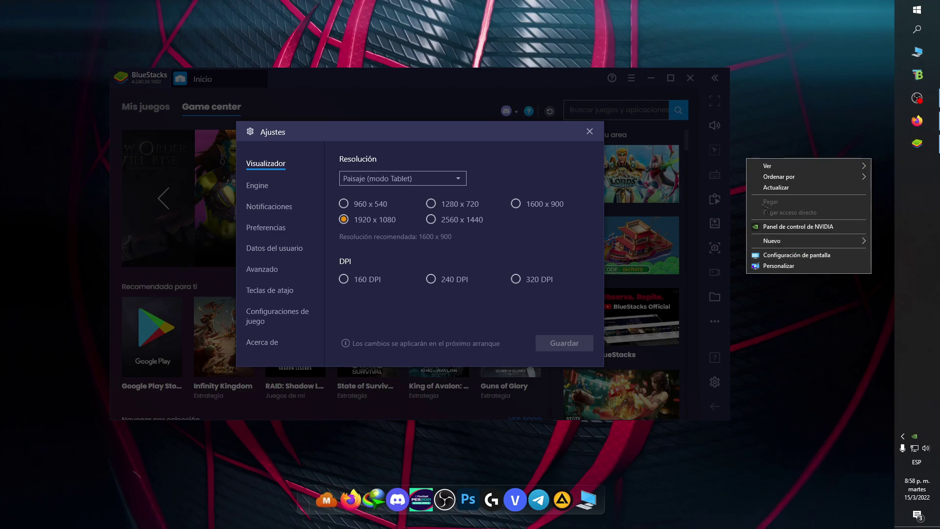
right_click(770, 106)
click(812, 200)
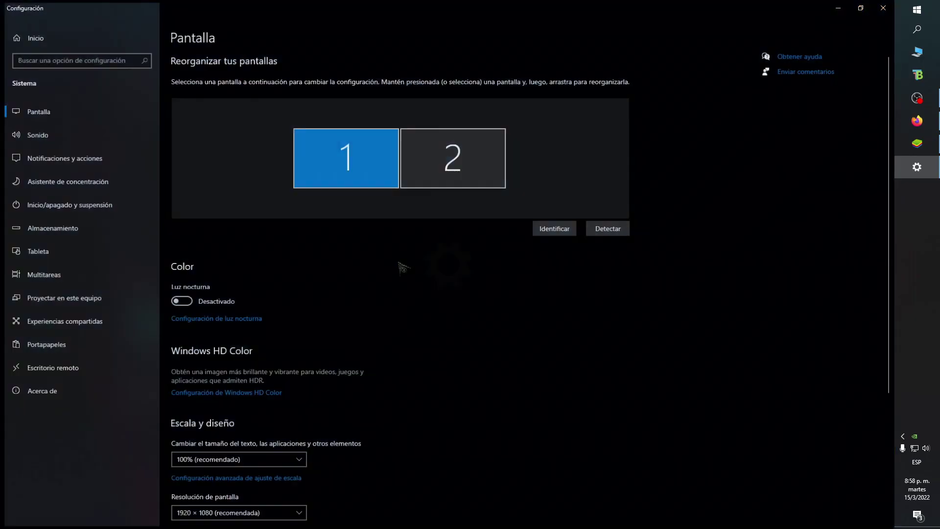
Keep the screen resolution at 1920 x 1080 and close Windows Settings.
click(235, 318)
click(538, 153)
click(883, 8)
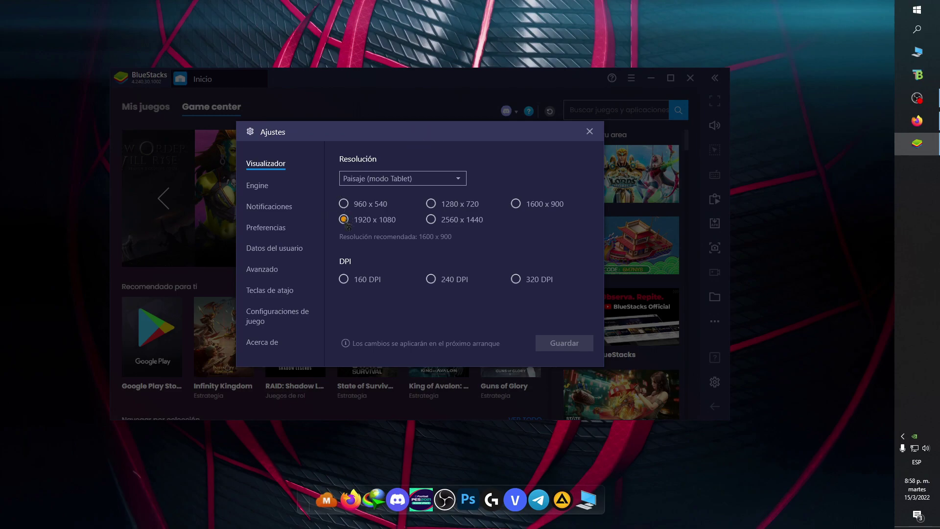
Check the Avanzado device profile list, keeping Asus ROG 2 as the profile.
click(262, 269)
click(405, 245)
click(373, 252)
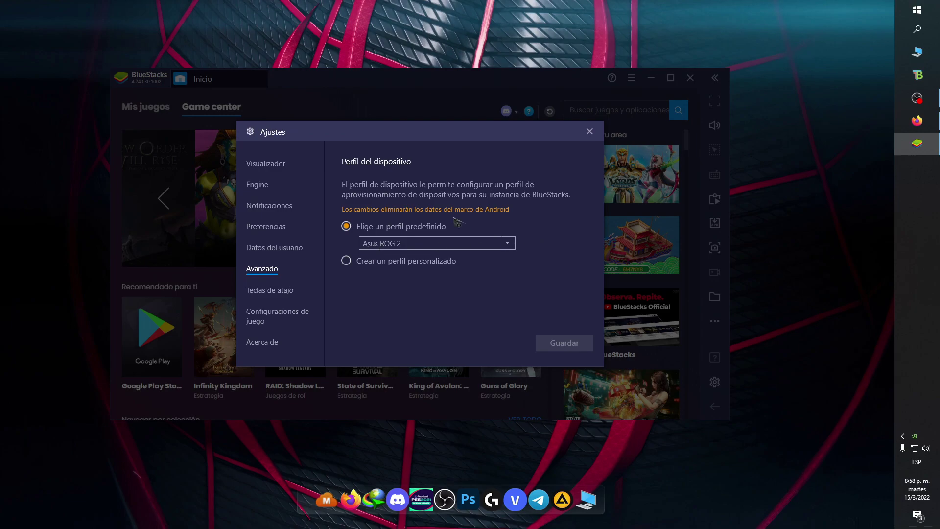
Review the Engine settings unchanged, then view the Acerca de page showing version 4.240.30.1002.
click(257, 184)
scroll(497, 214, down, 3)
scroll(498, 216, up, 3)
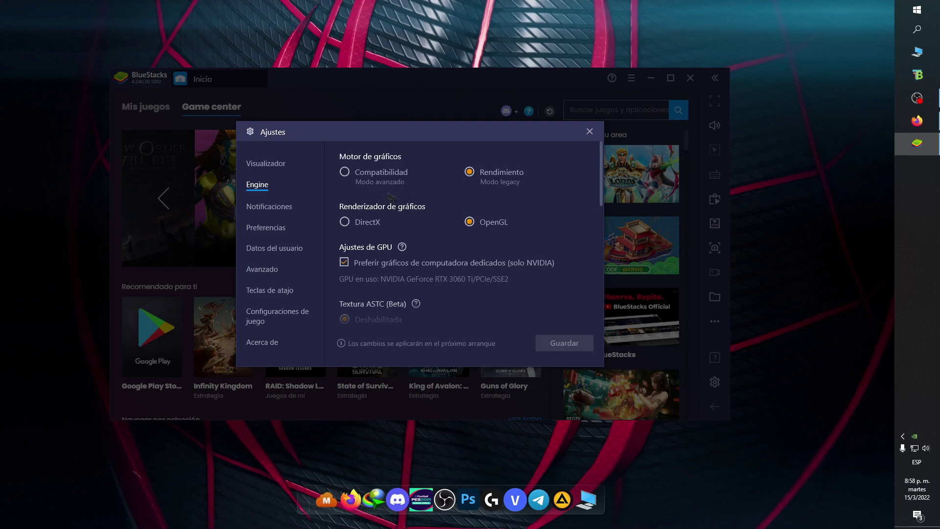
scroll(471, 201, down, 6)
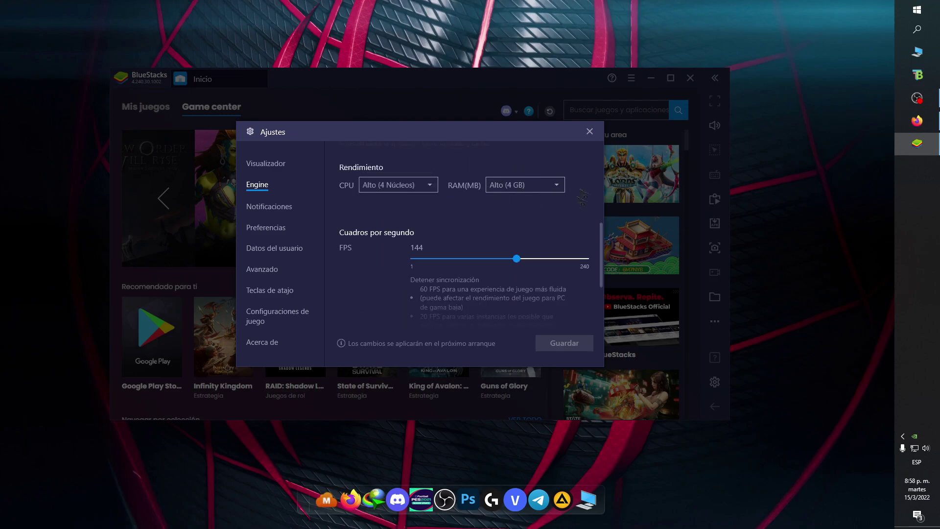
scroll(583, 190, down, 2)
scroll(524, 217, down, 3)
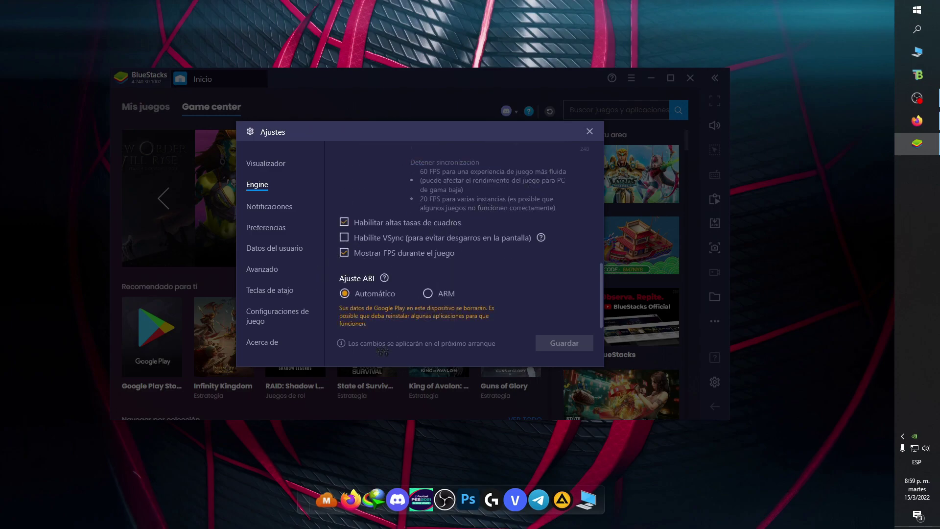
click(262, 342)
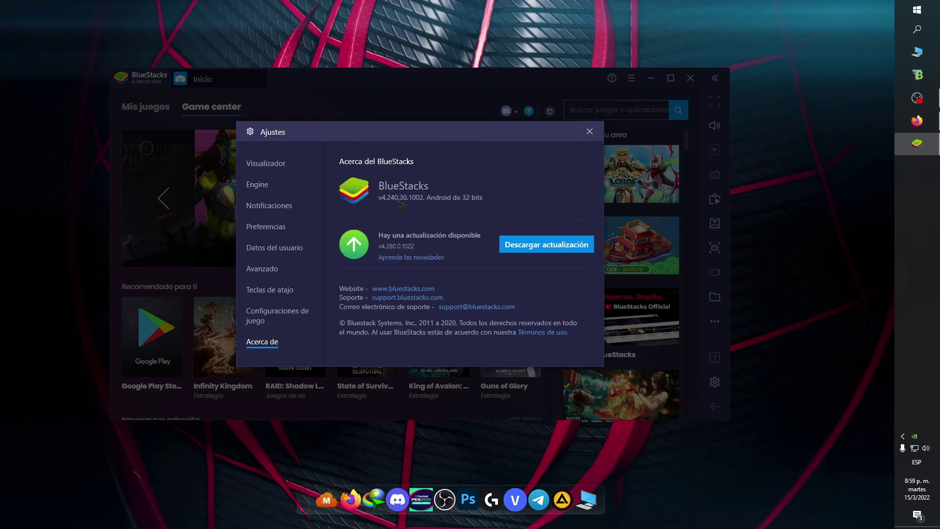
Launch Free Fire, then open Logitech G HUB's mouse sensitivity page showing 500 DPI.
click(590, 132)
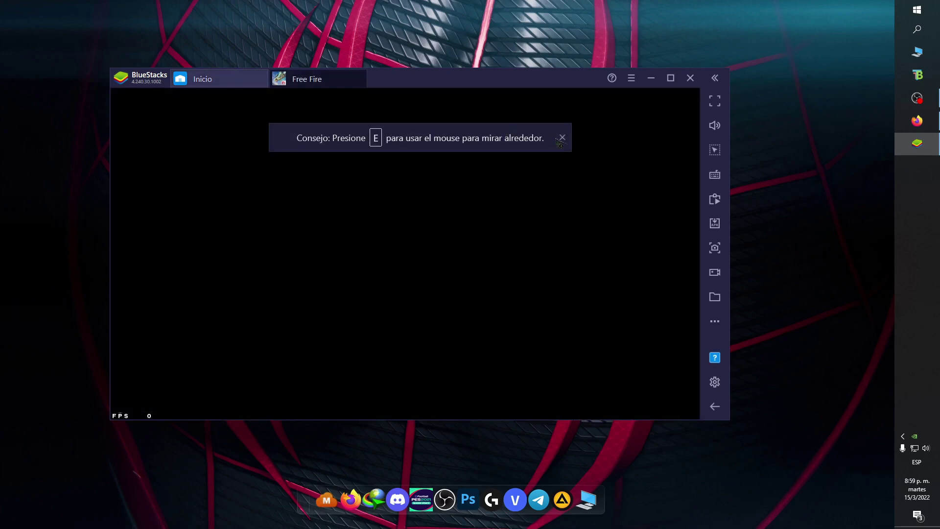
click(562, 138)
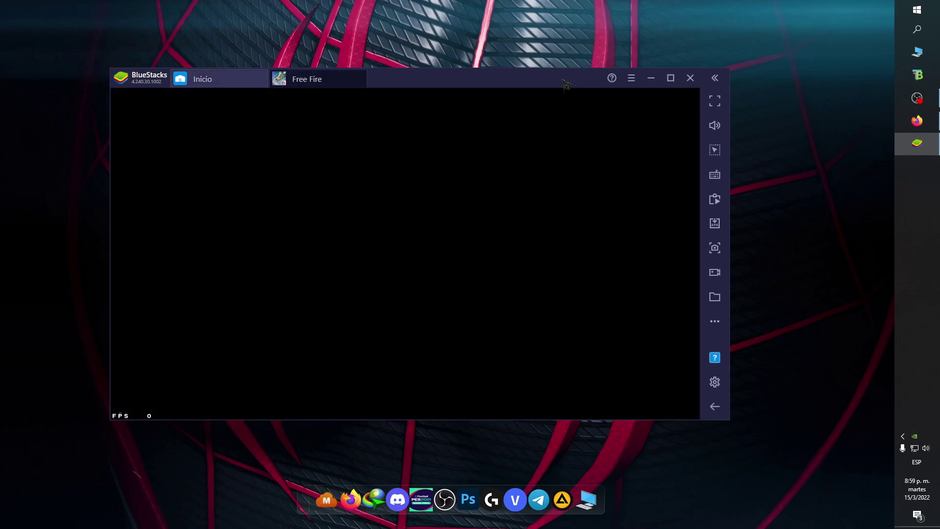
click(903, 436)
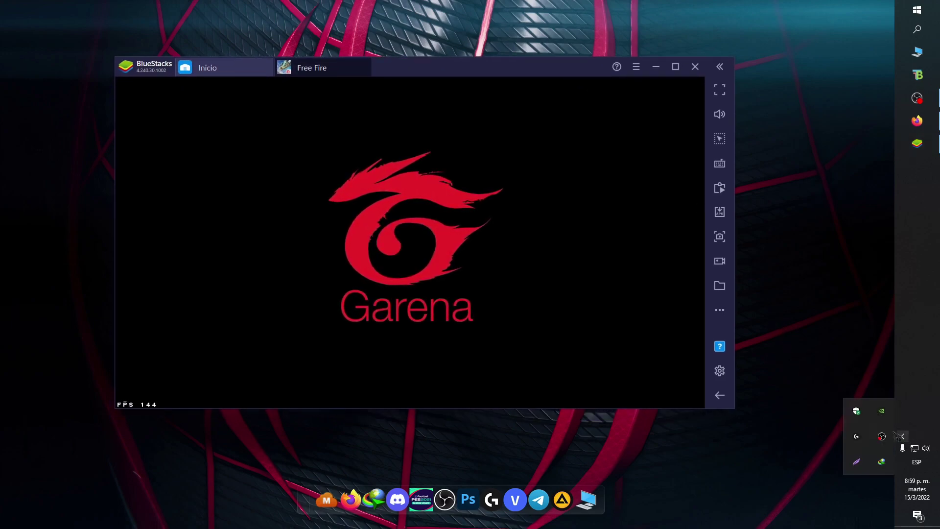
click(856, 435)
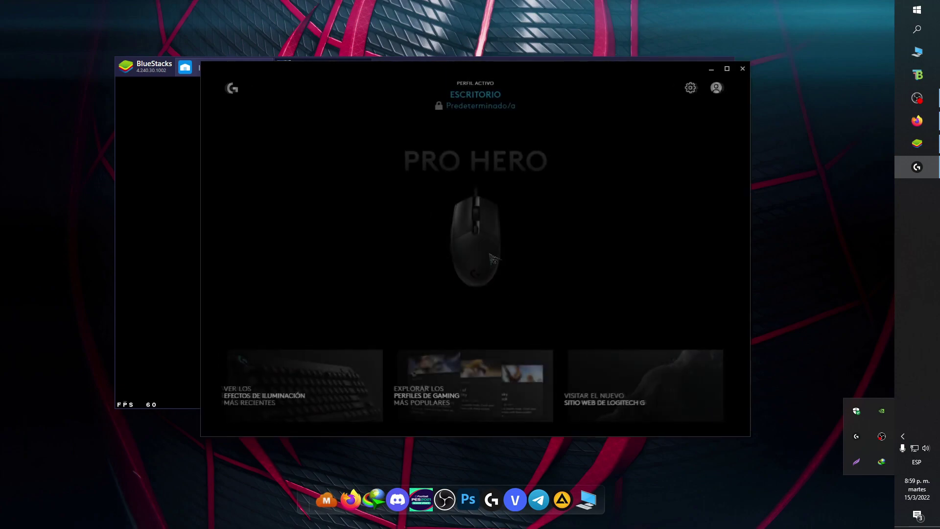
click(443, 223)
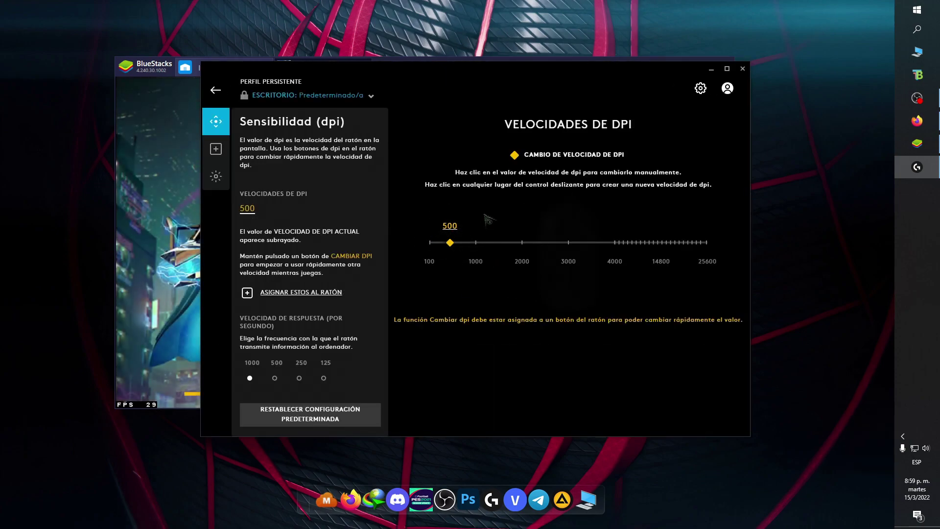
Search 'mouse' and review the pointer speed under Opciones de puntero in Mouse Properties, then close it.
click(916, 29)
text(mouse)
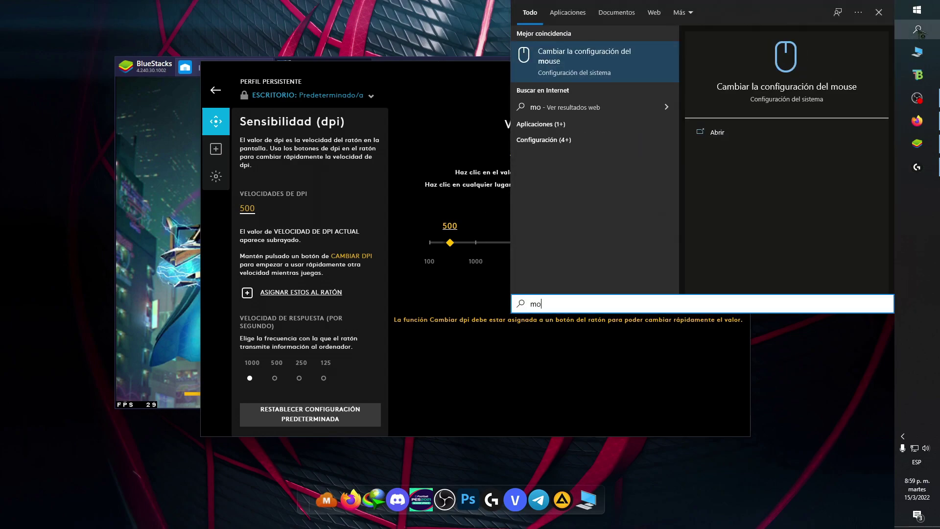
key(Return)
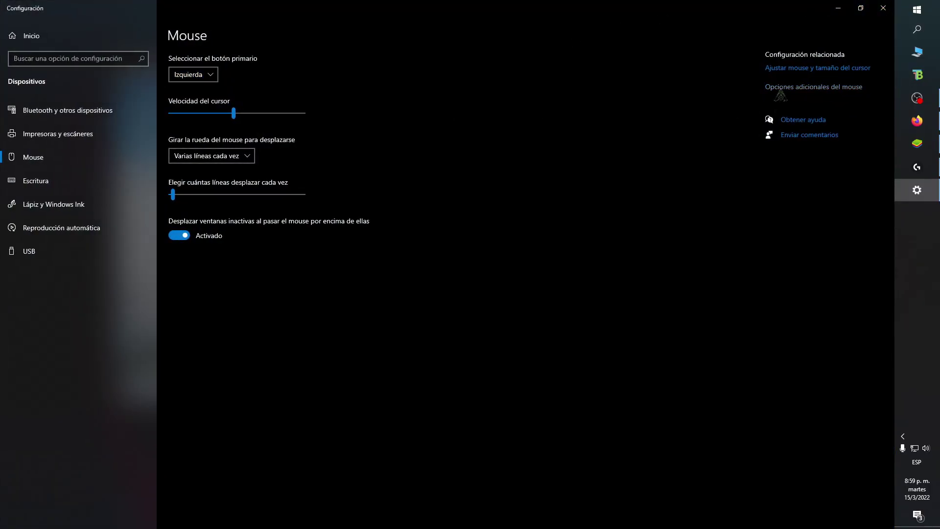
click(783, 87)
click(883, 8)
click(137, 75)
drag(98, 58, 485, 202)
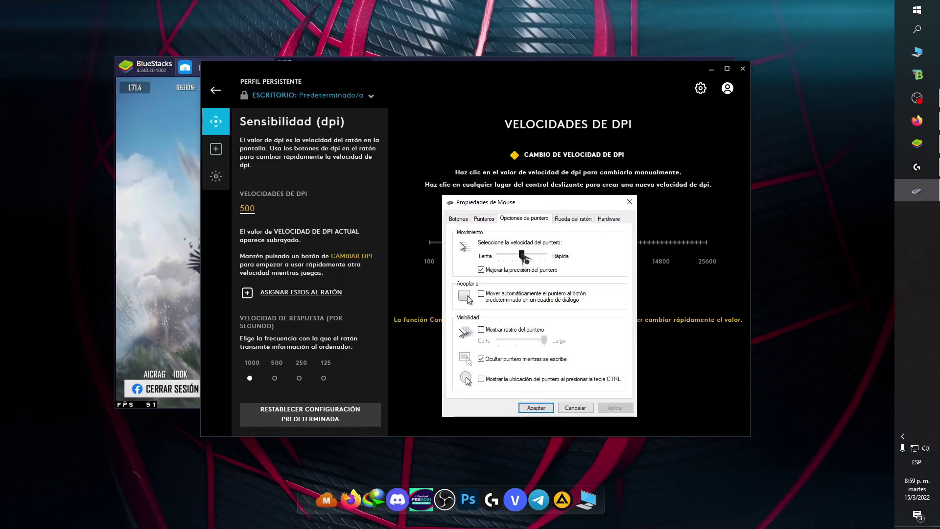
click(630, 202)
click(917, 31)
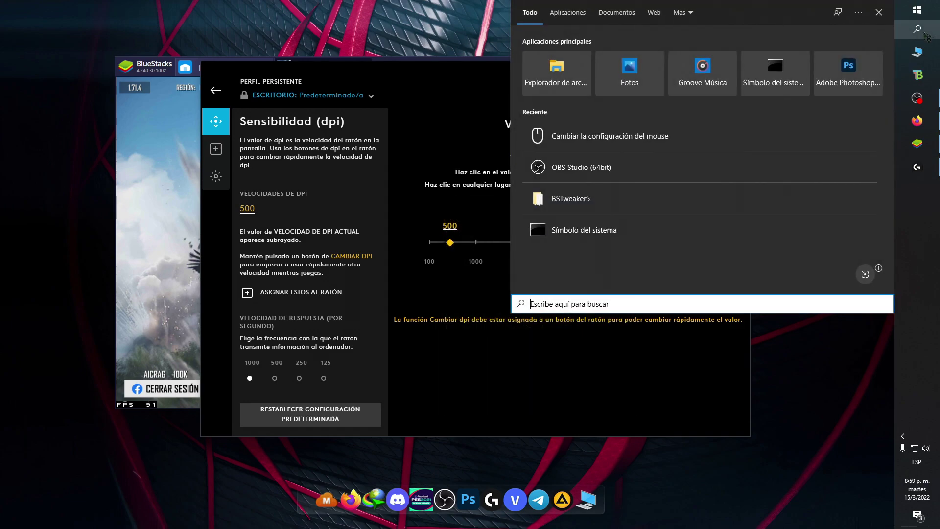
Open Control Panel via a 'pa' search and reach Accesibilidad's Configurar Teclas de mouse page.
text(pa)
key(Return)
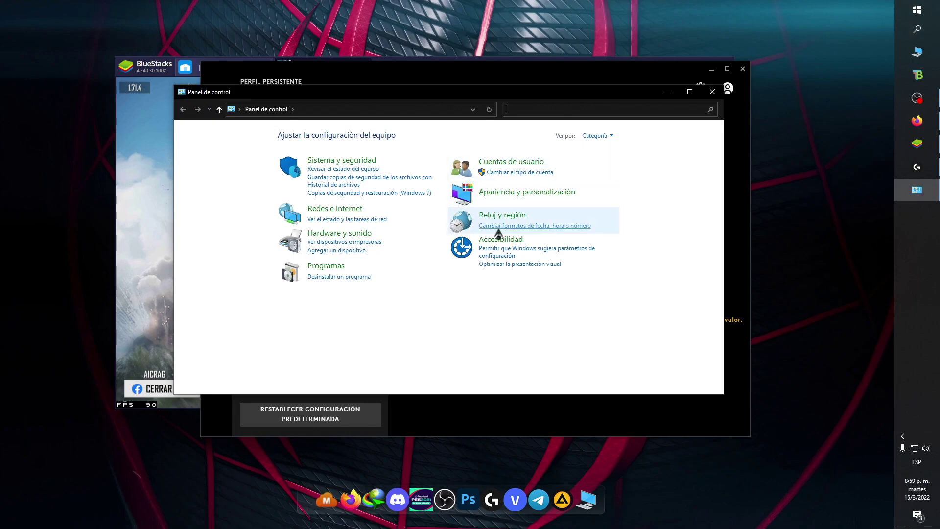
click(499, 241)
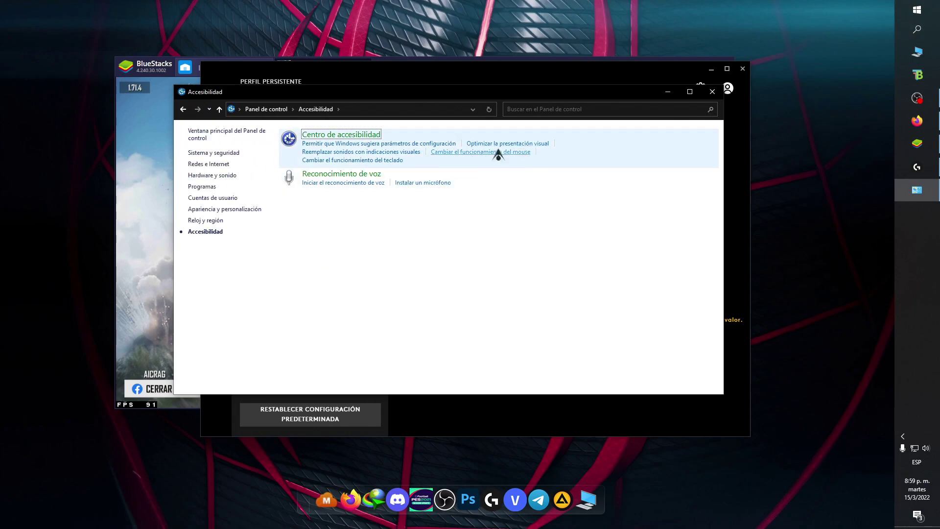
click(498, 152)
click(372, 302)
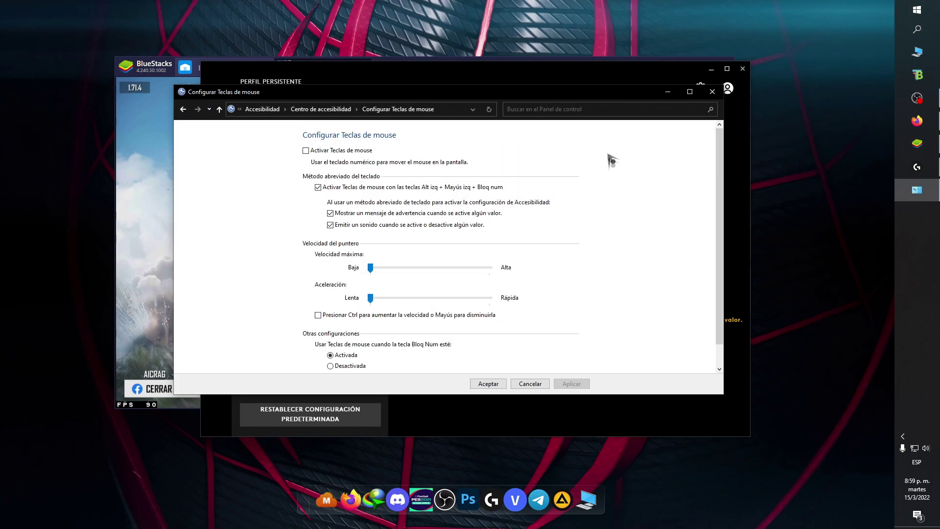
Return to Configurar Teclas de mouse and raise Velocidad máxima to about a quarter of its range.
click(183, 109)
click(183, 109)
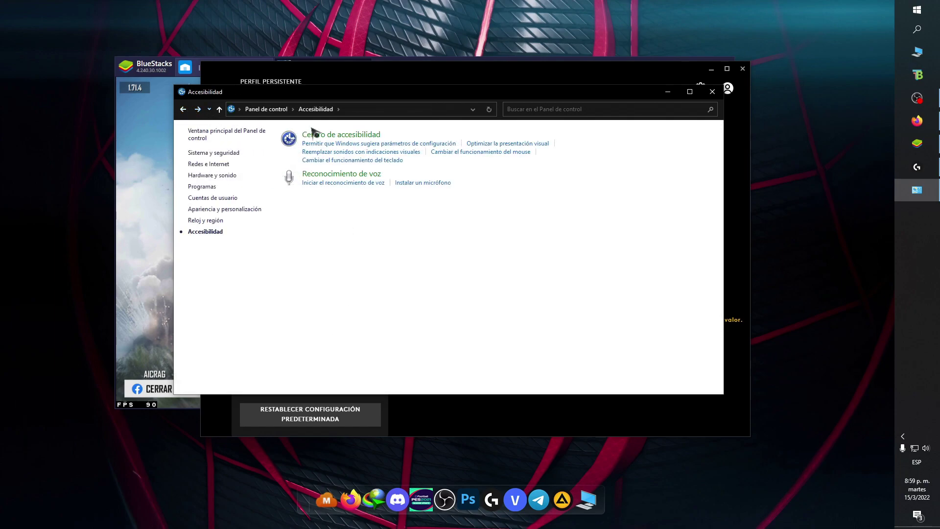
click(183, 109)
click(490, 240)
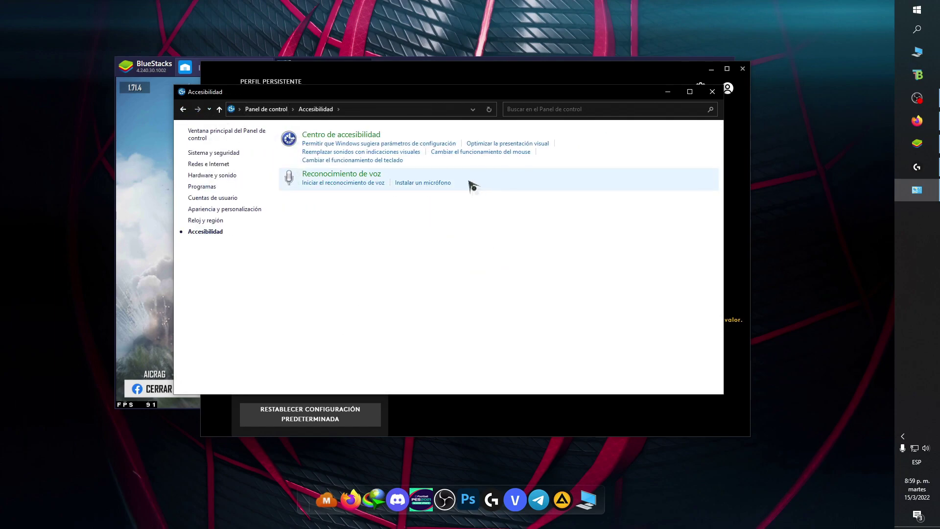
click(479, 152)
click(370, 303)
drag(371, 268, 399, 270)
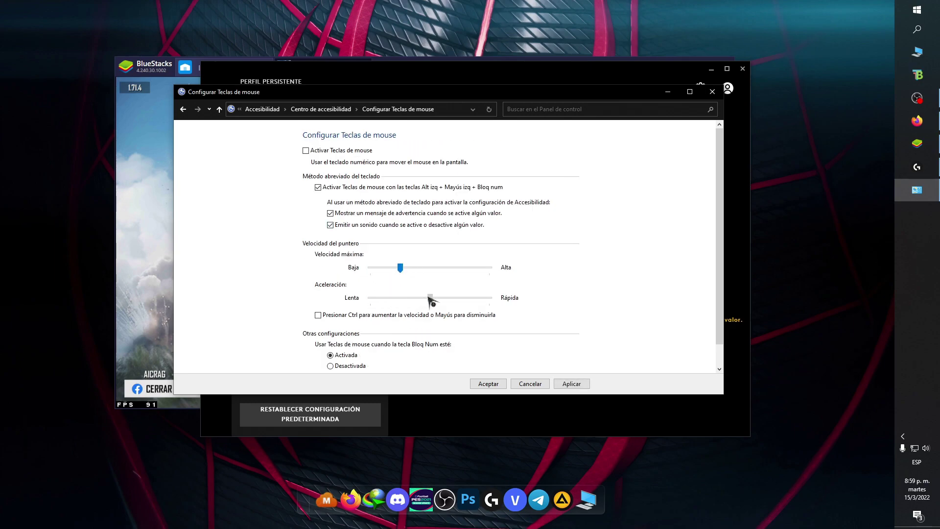